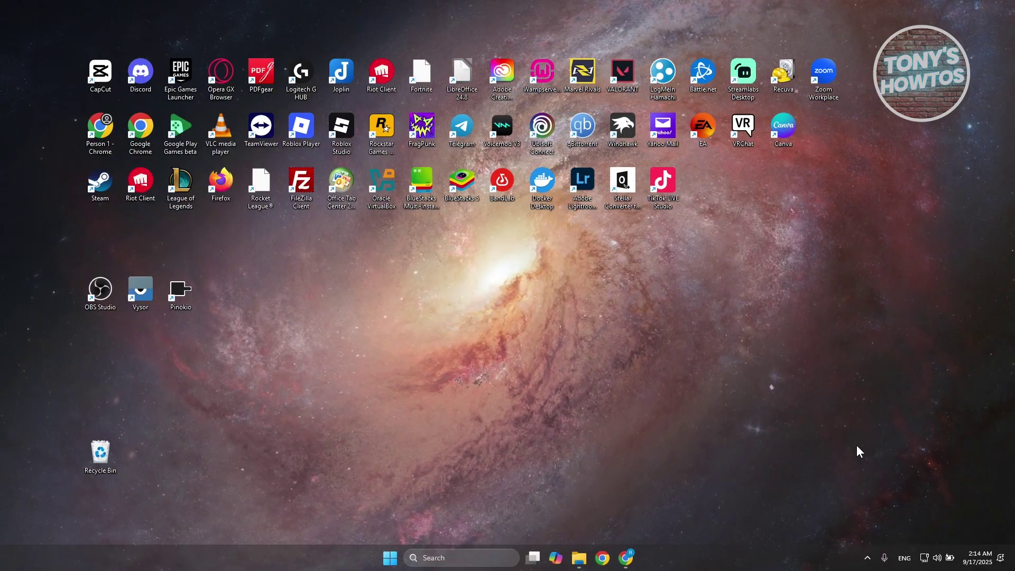
- Find Device Manager by searching 'device Manager', open it and centre its window
{"action": "left_click", "coordinate": [445, 553]}
{"action": "type", "text": "device Manager"}
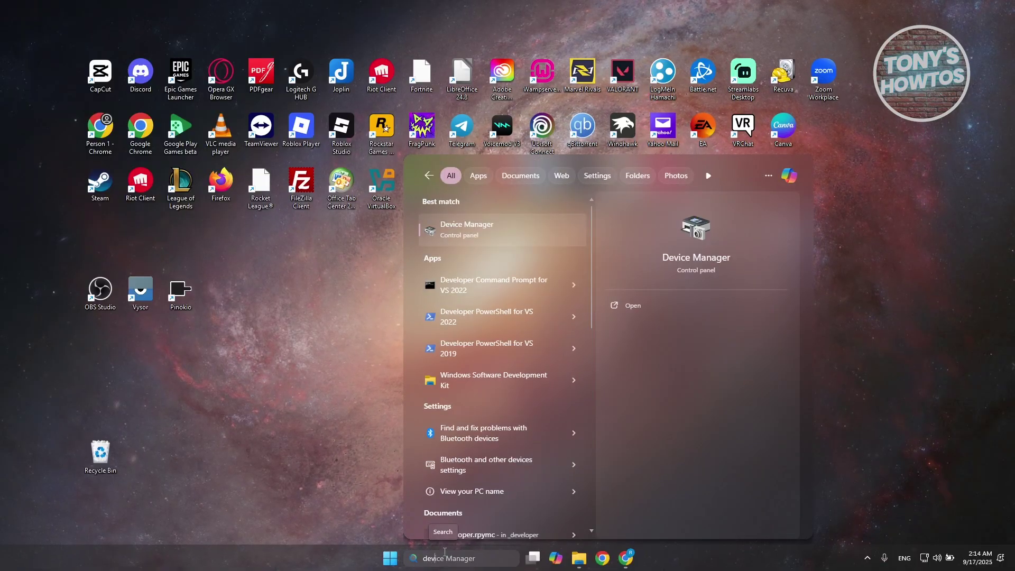
{"action": "left_click", "coordinate": [477, 235]}
{"action": "left_click_drag", "start_coordinate": [228, 32], "coordinate": [474, 103]}
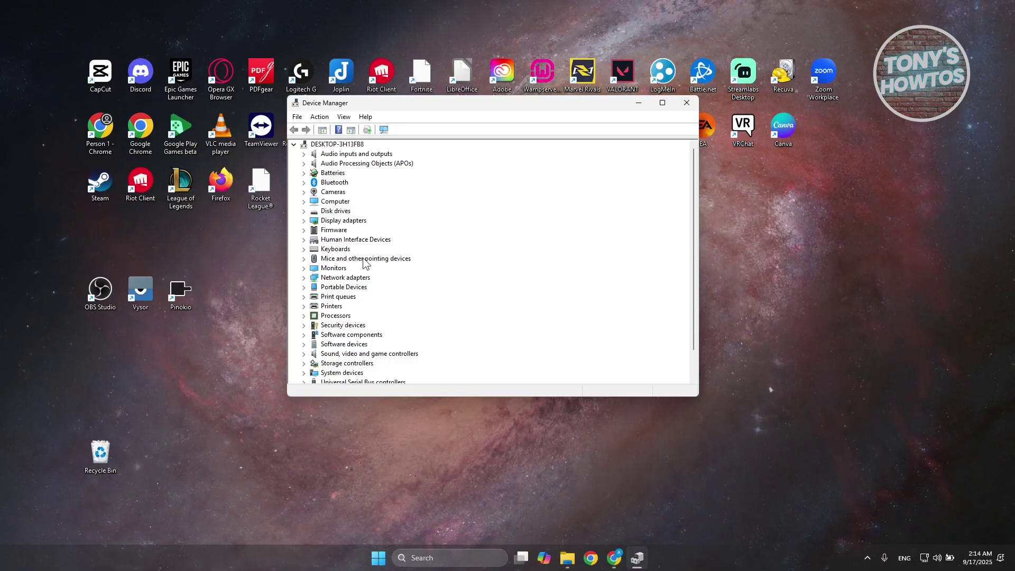
- Expand Network adapters and select the Realtek RTL8852BE WiFi 6 adapter
{"action": "scroll", "coordinate": [363, 324], "scroll_direction": "down", "scroll_amount": 1}
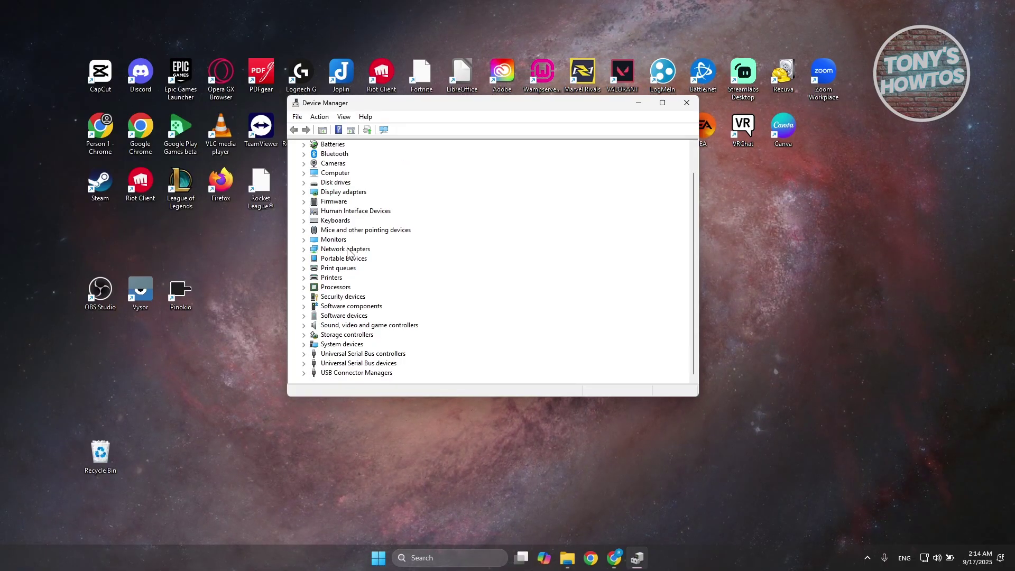
{"action": "left_click", "coordinate": [304, 250]}
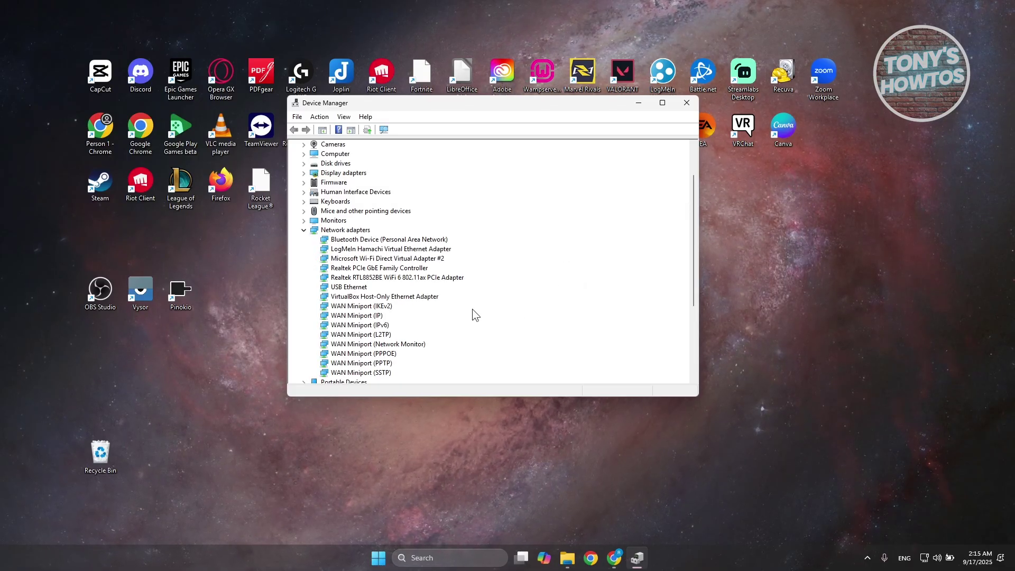
{"action": "left_click", "coordinate": [446, 280]}
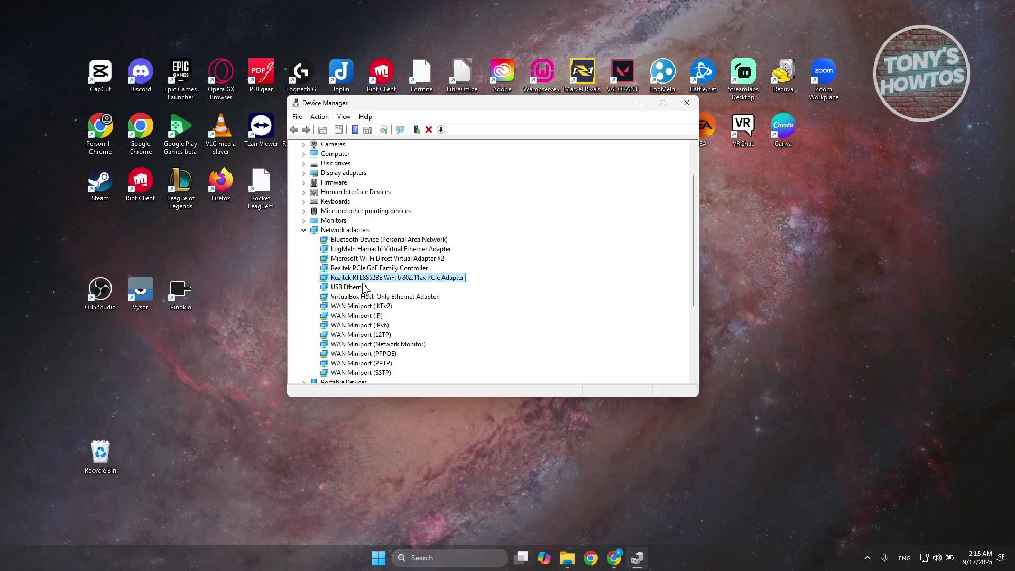
- Let Windows automatically search for a newer Realtek WiFi driver, then close the update window
{"action": "right_click", "coordinate": [359, 280]}
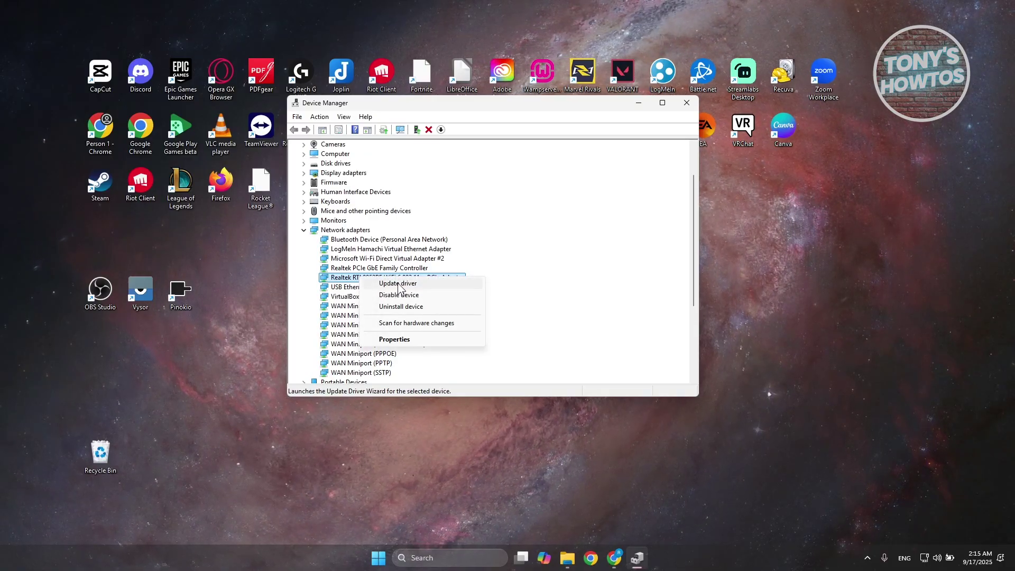
{"action": "left_click", "coordinate": [399, 284]}
{"action": "left_click", "coordinate": [458, 252]}
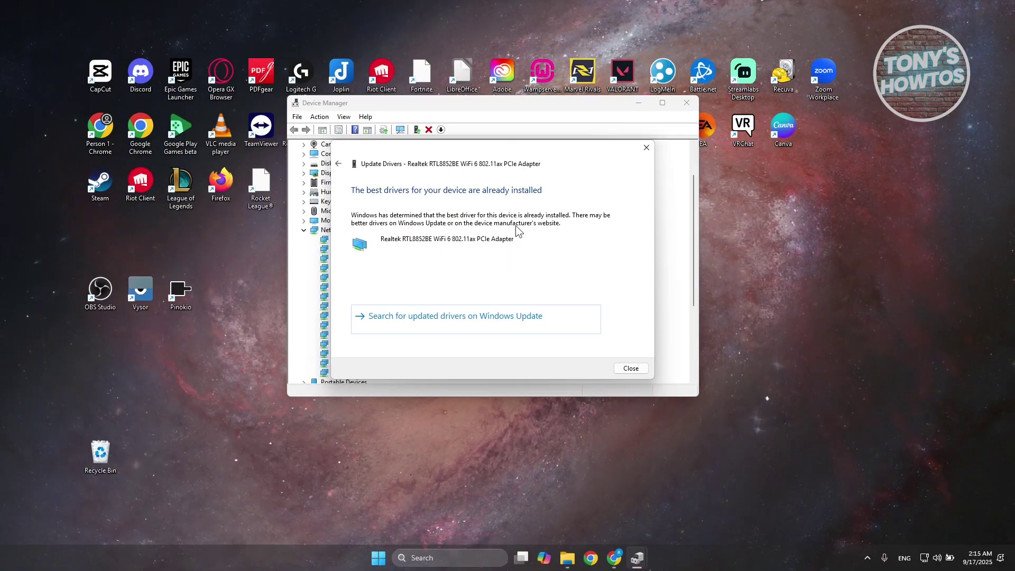
{"action": "left_click", "coordinate": [646, 149]}
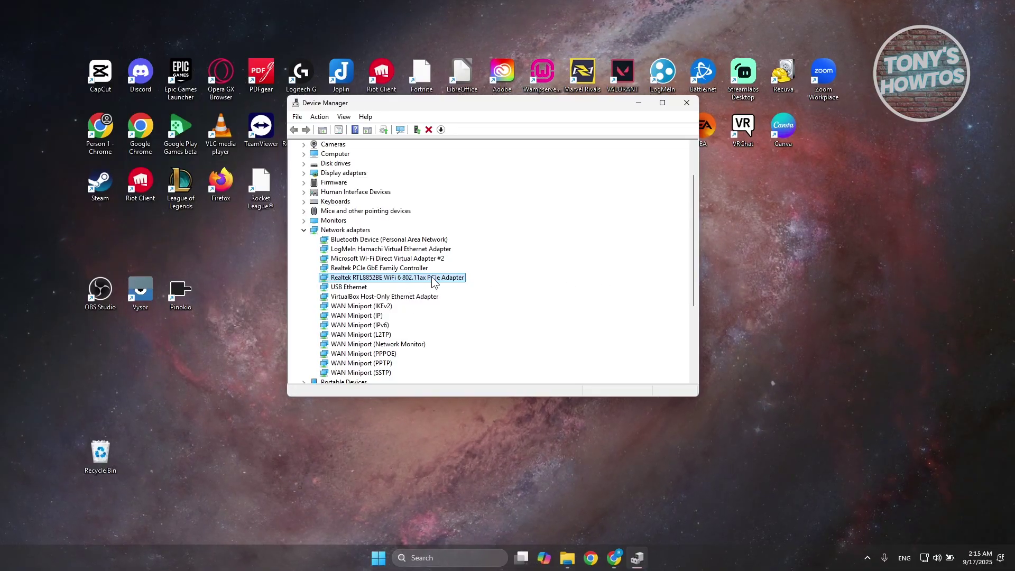
{"action": "right_click", "coordinate": [333, 281]}
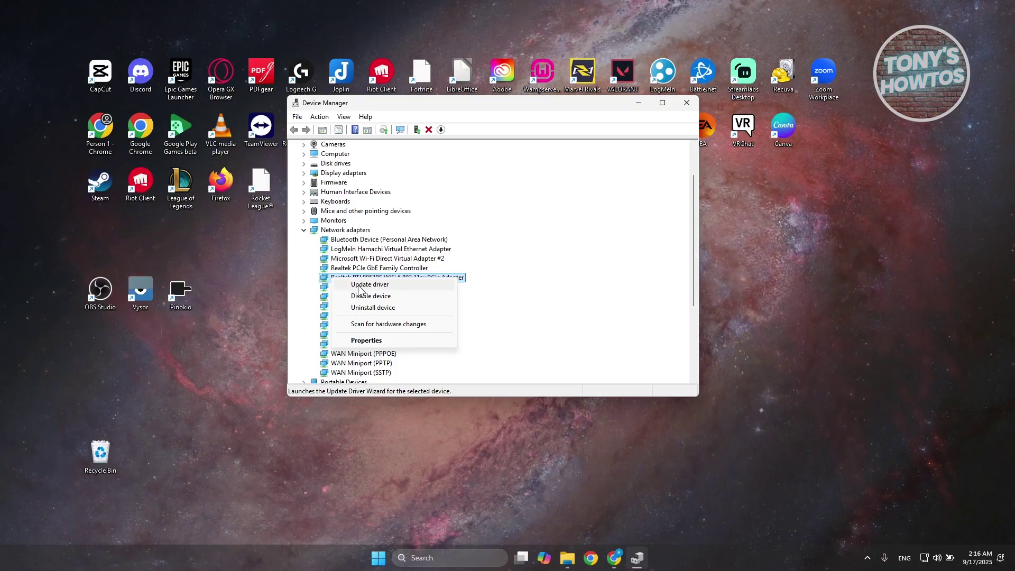
- Untick 'Allow the computer to turn off this device to save power' for the Realtek adapter, then close Device Manager
{"action": "left_click", "coordinate": [373, 343]}
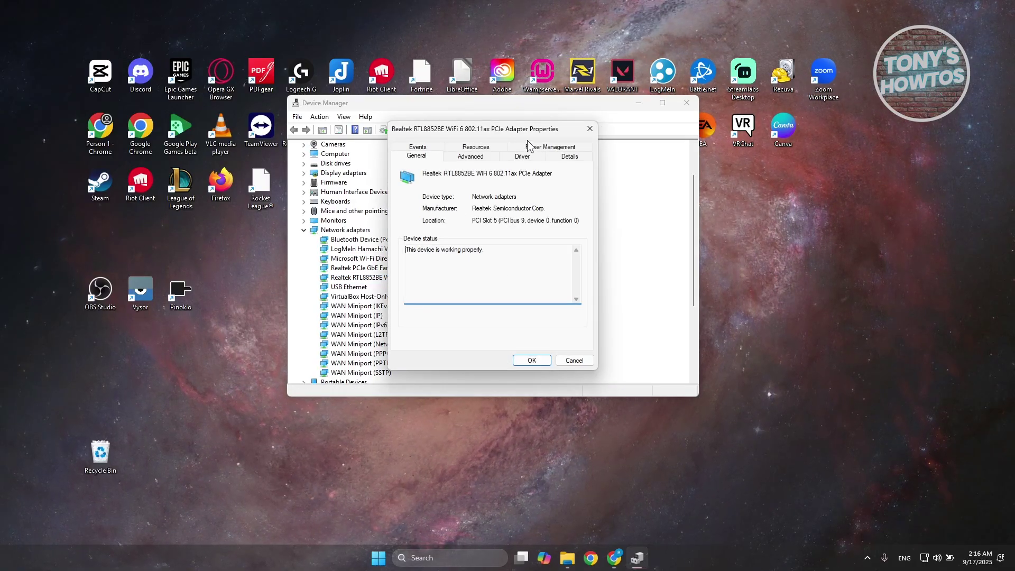
{"action": "left_click", "coordinate": [547, 148]}
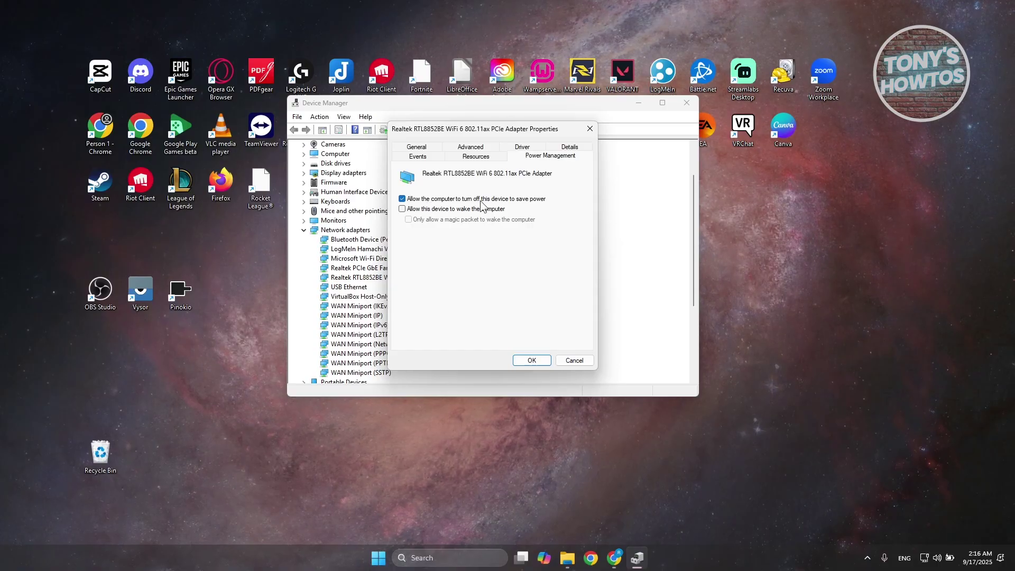
{"action": "left_click", "coordinate": [403, 199]}
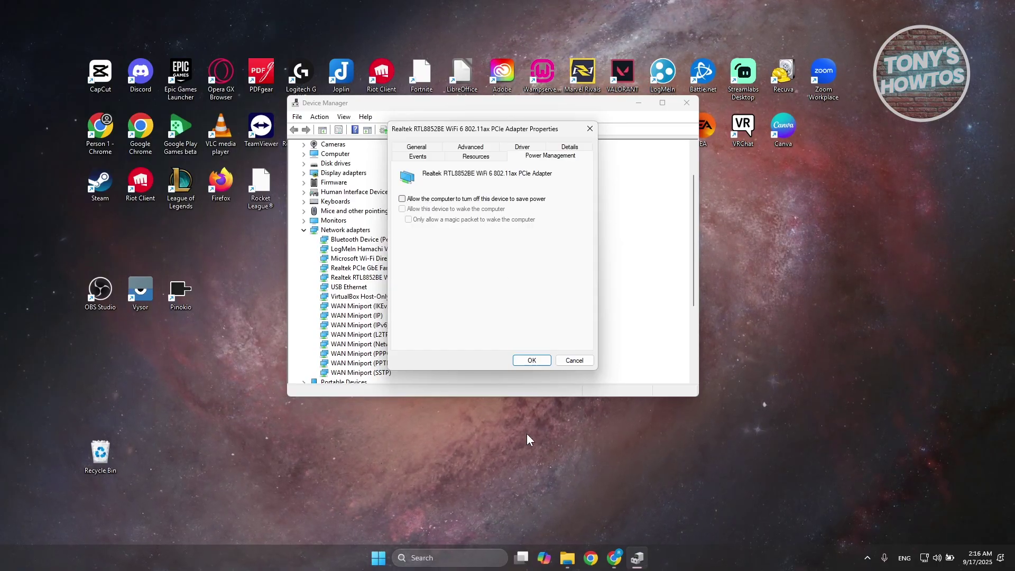
{"action": "left_click", "coordinate": [533, 360]}
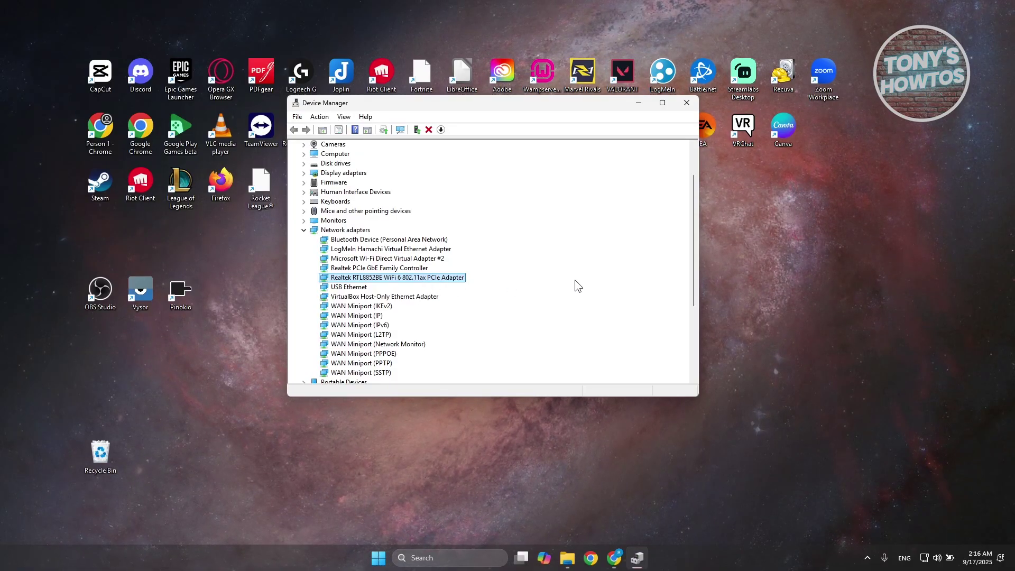
{"action": "left_click", "coordinate": [693, 102]}
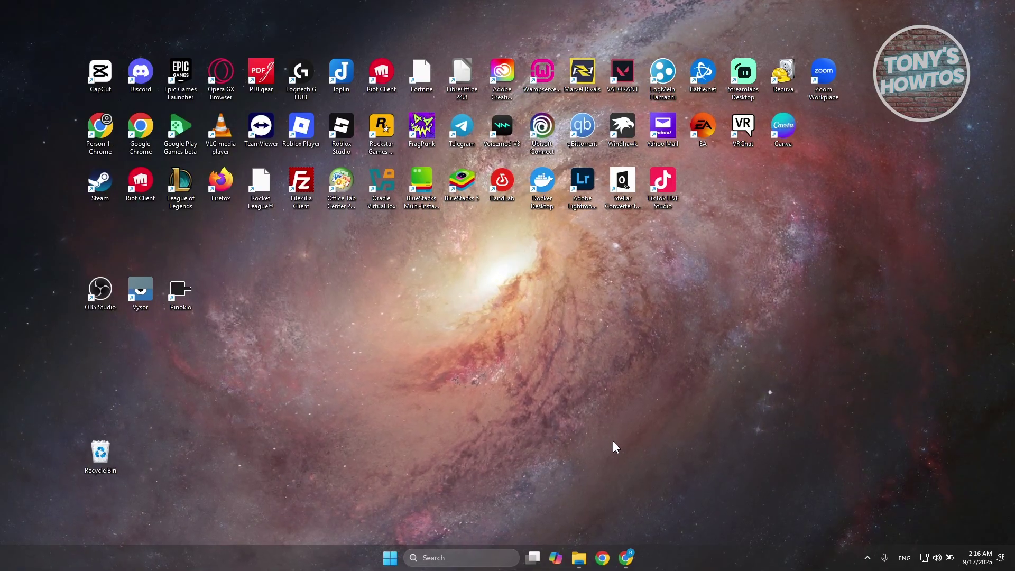
- Open the Network Connections list via a 'view netwo' search and select the Wi-Fi connection
{"action": "left_click", "coordinate": [485, 557]}
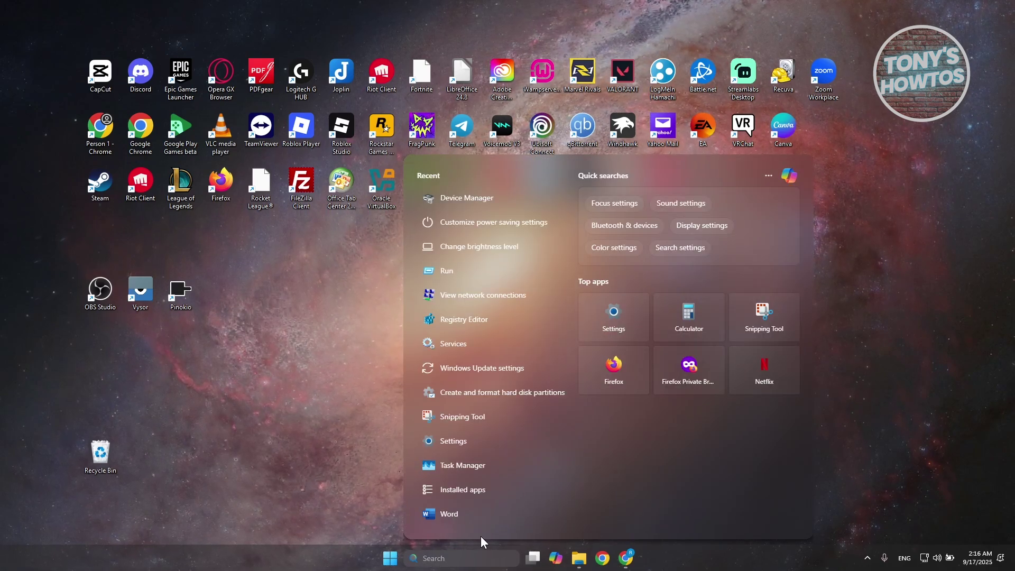
{"action": "type", "text": "view ne"}
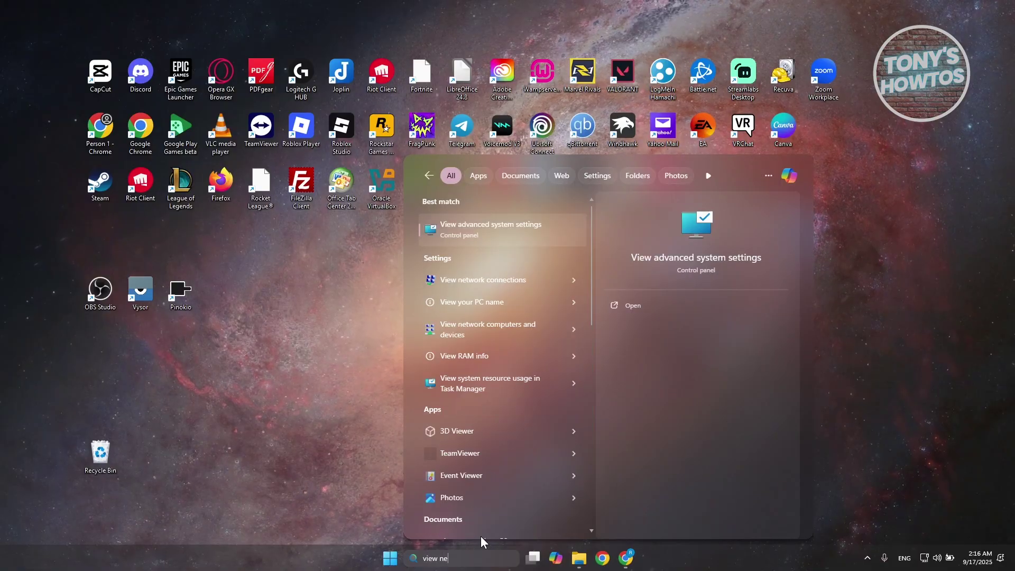
{"action": "type", "text": "two"}
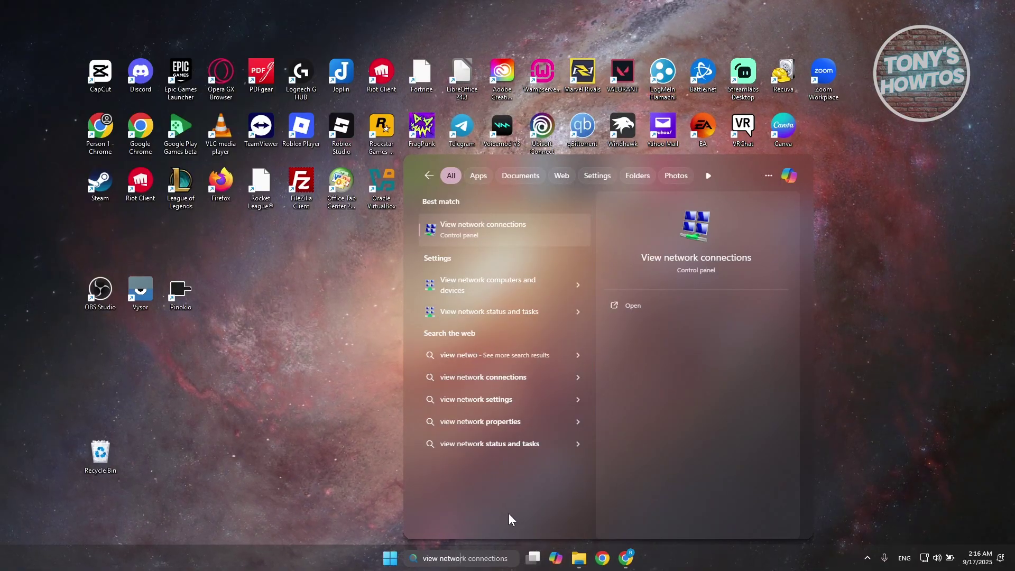
{"action": "left_click", "coordinate": [487, 228]}
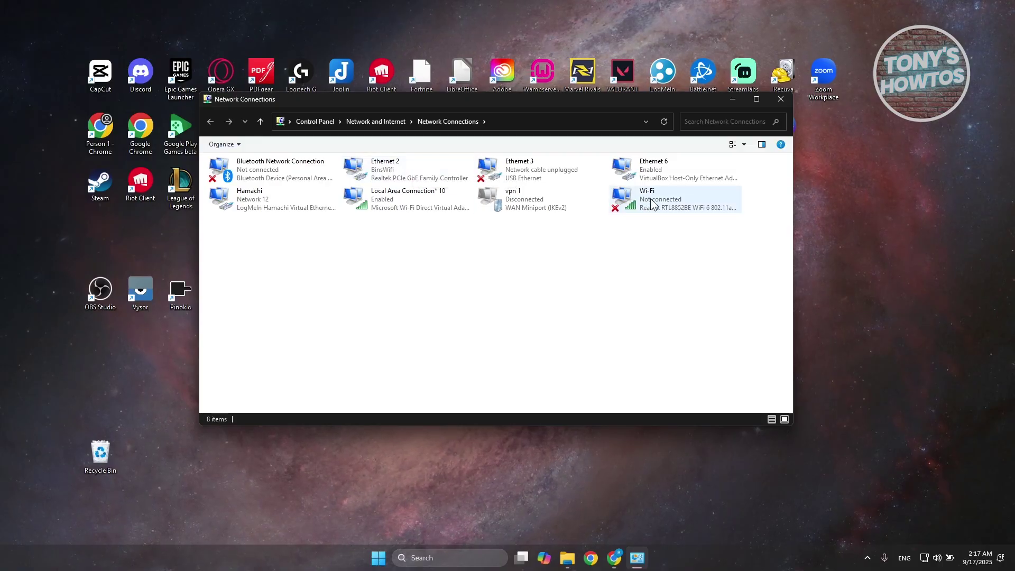
{"action": "right_click", "coordinate": [670, 200]}
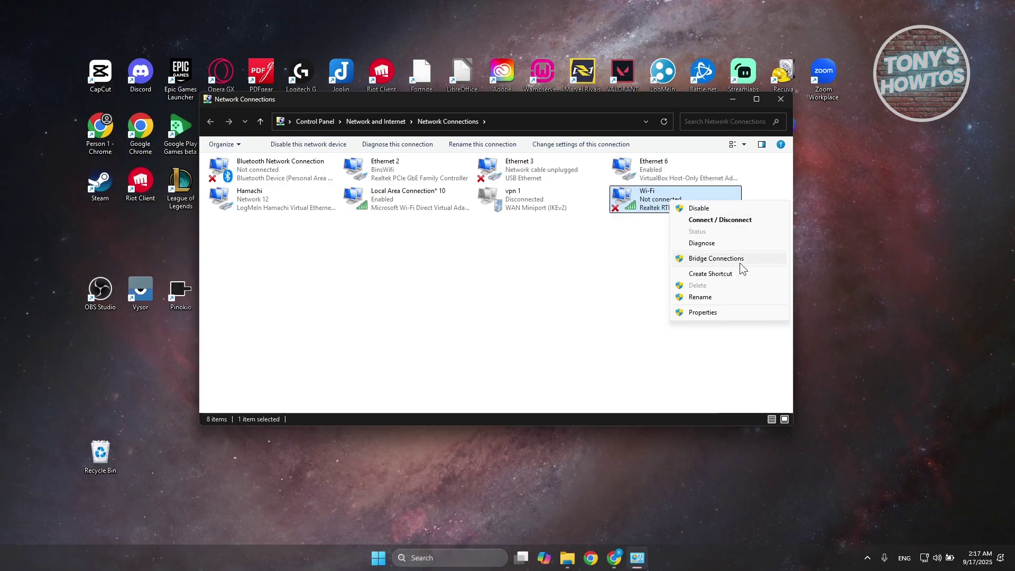
- Confirm Wi-Fi's IPv4 DNS servers are 8.8.8.8 and 8.8.4.4, then close both dialogs unchanged
{"action": "left_click", "coordinate": [716, 313]}
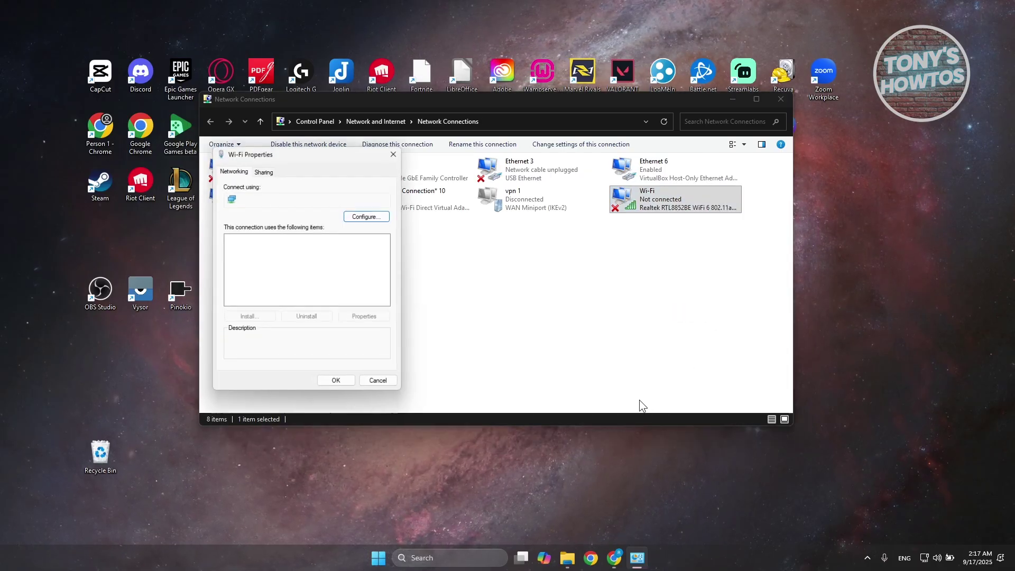
{"action": "scroll", "coordinate": [320, 264], "scroll_direction": "down", "scroll_amount": 2}
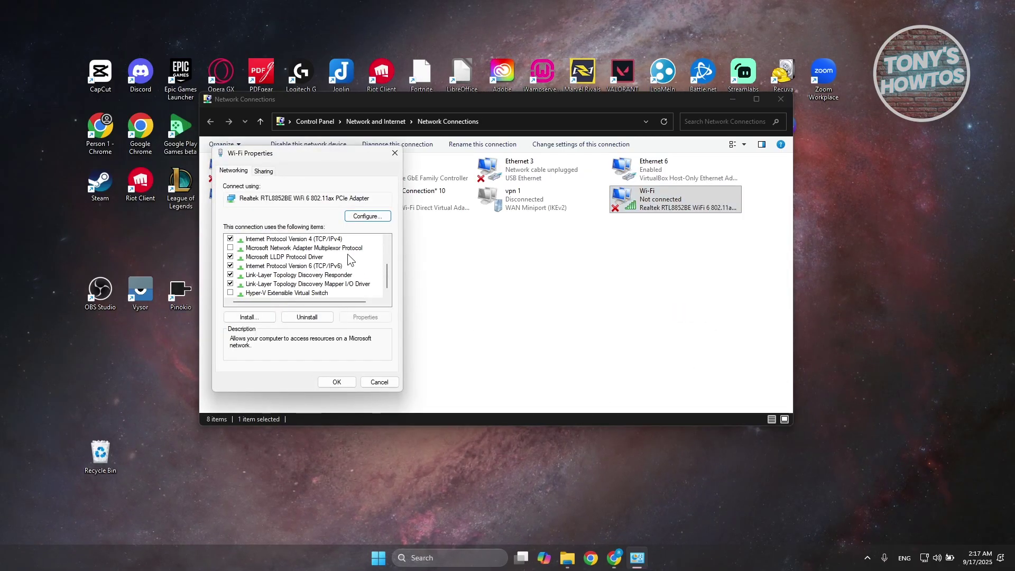
{"action": "left_click", "coordinate": [268, 239]}
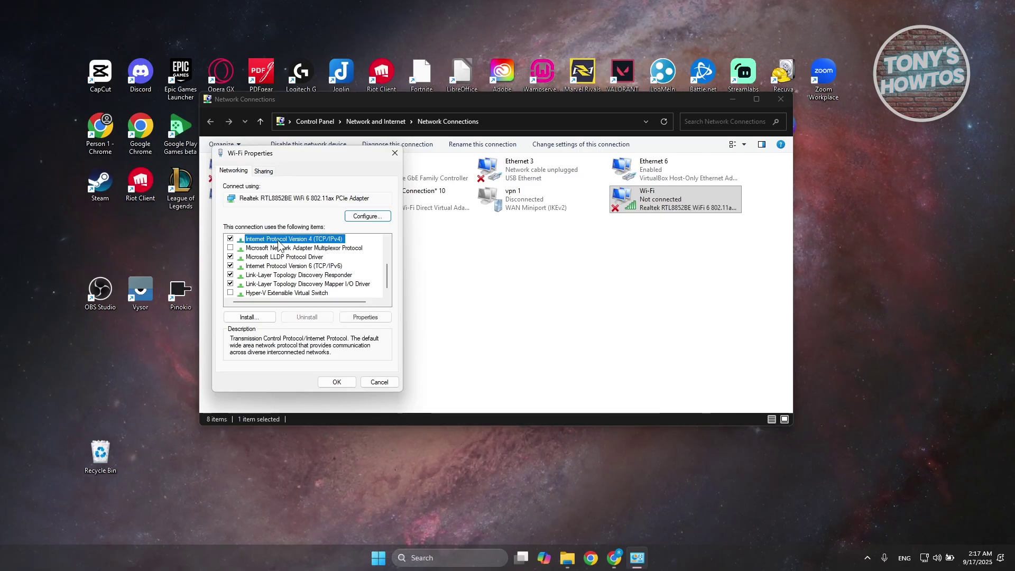
{"action": "left_click", "coordinate": [364, 318]}
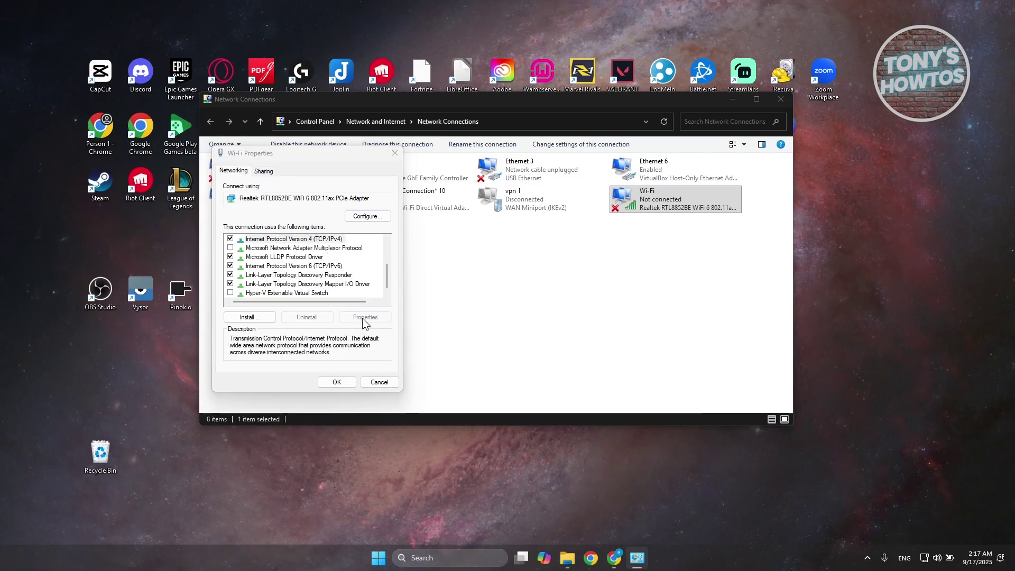
{"action": "left_click_drag", "start_coordinate": [340, 200], "coordinate": [509, 136]}
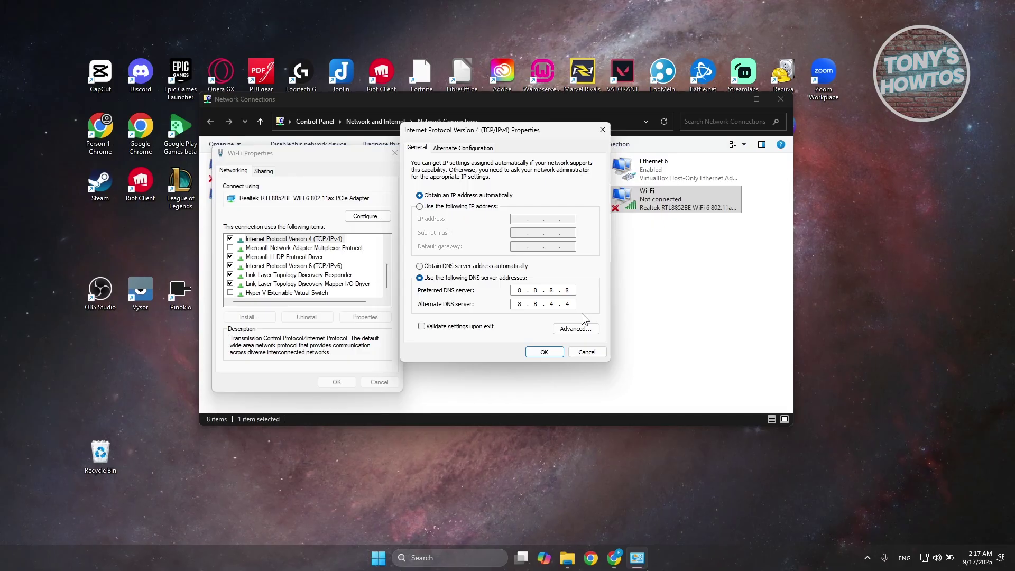
{"action": "left_click", "coordinate": [587, 352]}
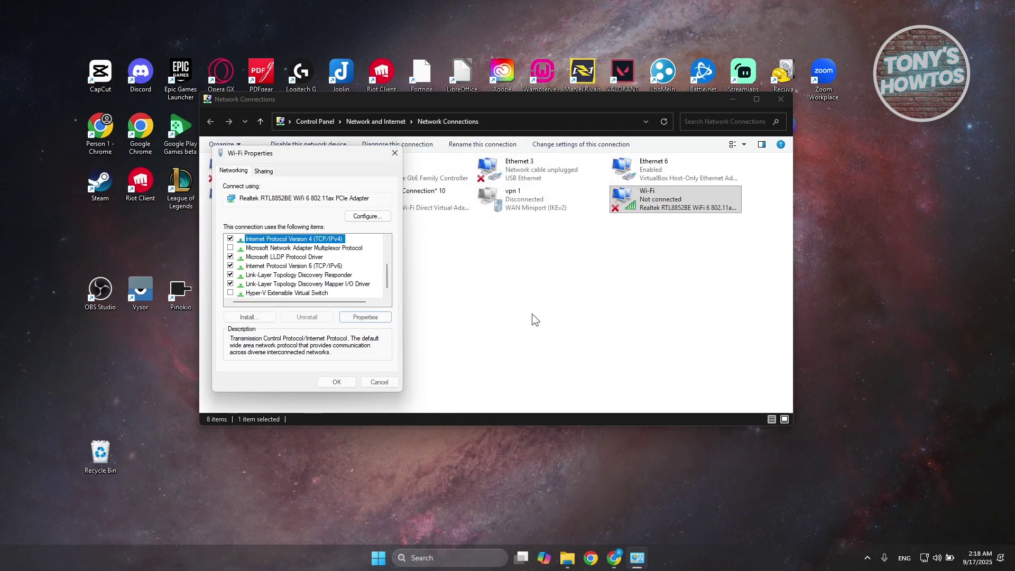
{"action": "left_click", "coordinate": [394, 154]}
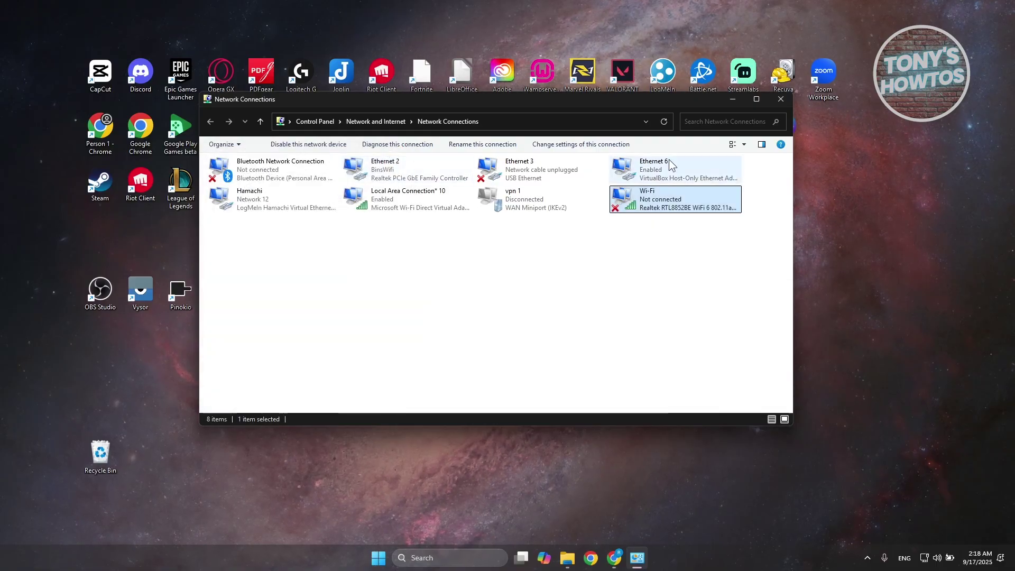
- Close Network Connections and open Troubleshoot settings from a 'troubleshoo' search
{"action": "left_click", "coordinate": [782, 101]}
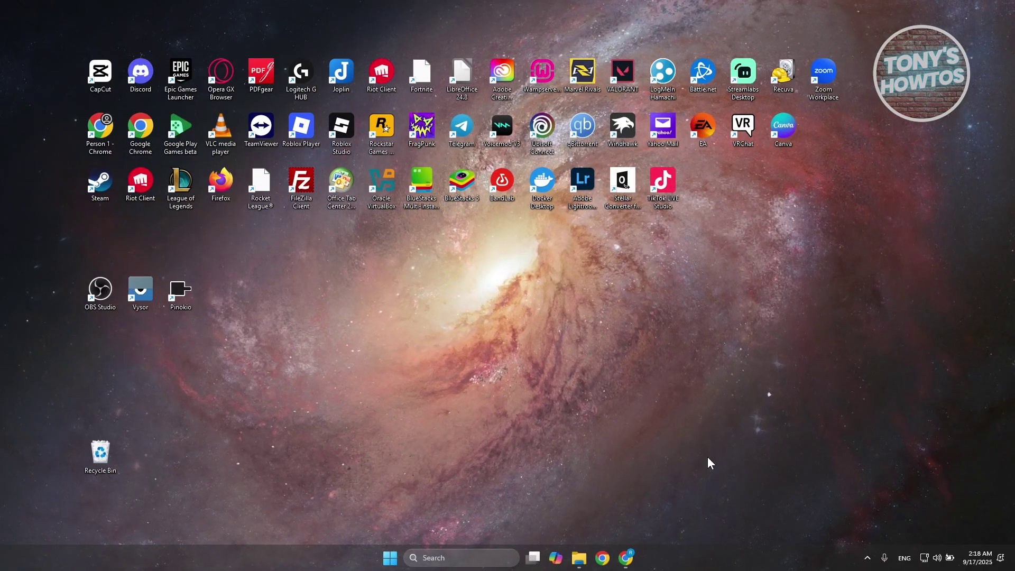
{"action": "left_click", "coordinate": [464, 555]}
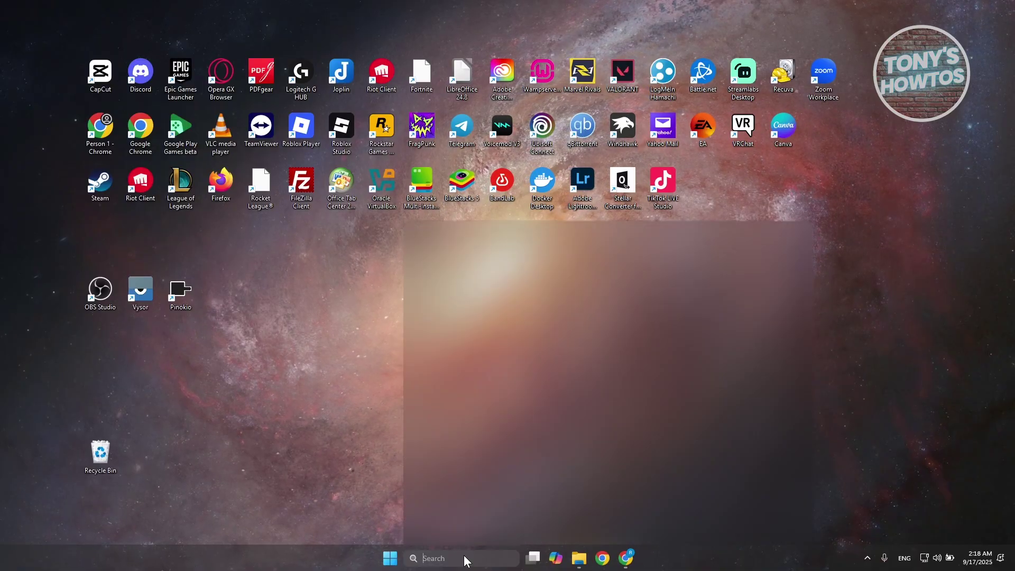
{"action": "type", "text": "troubleshoo"}
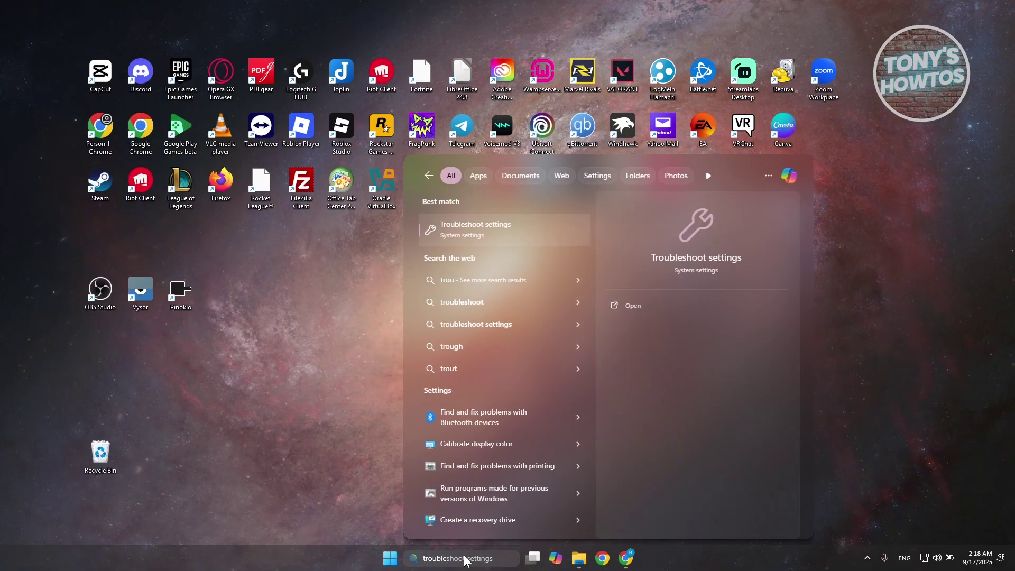
{"action": "left_click", "coordinate": [459, 230]}
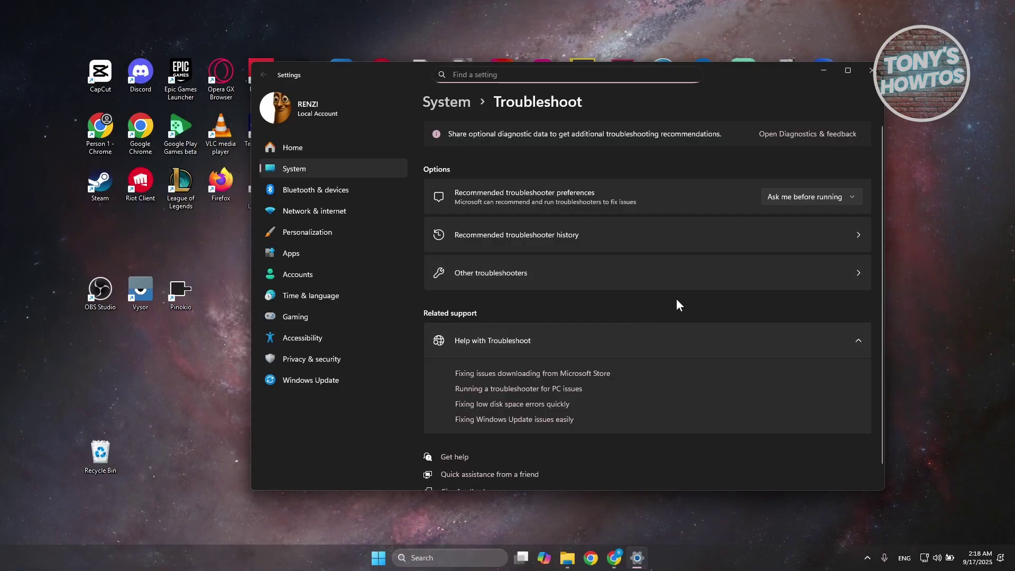
- Open Other troubleshooters and locate the Network and Internet troubleshooter
{"action": "scroll", "coordinate": [716, 308], "scroll_direction": "down", "scroll_amount": 1}
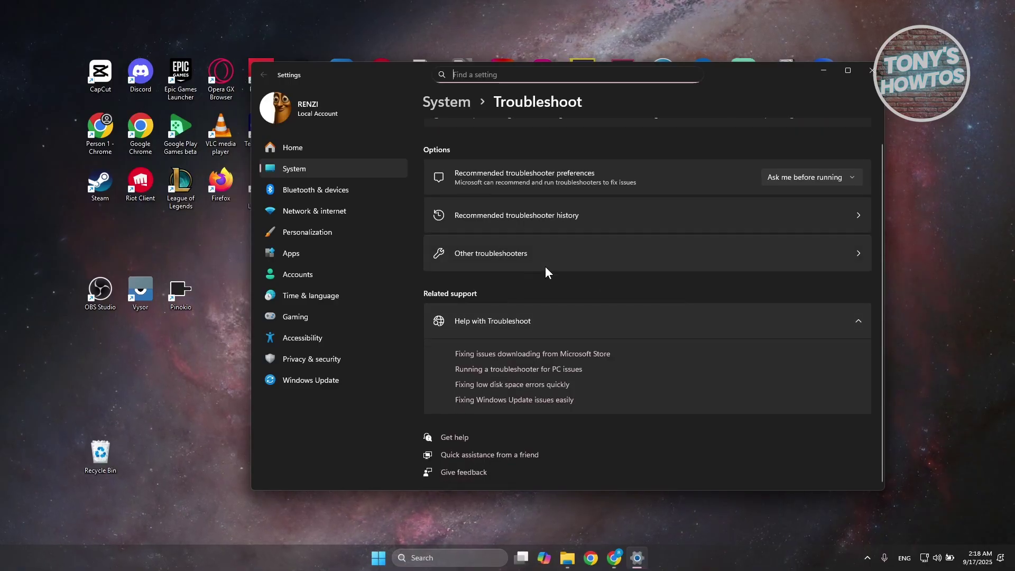
{"action": "left_click", "coordinate": [518, 257]}
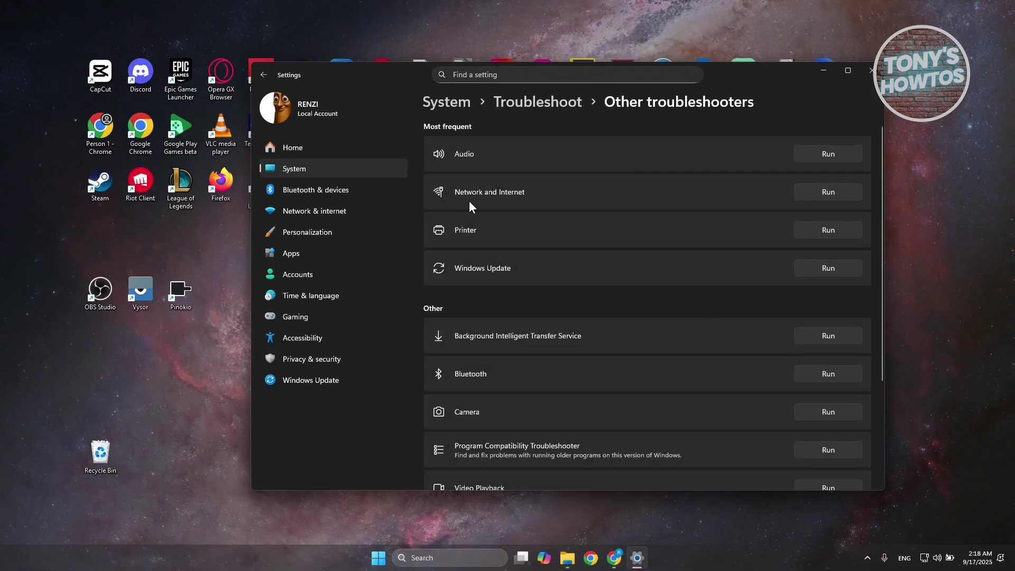
{"action": "scroll", "coordinate": [470, 196], "scroll_direction": "down", "scroll_amount": 3}
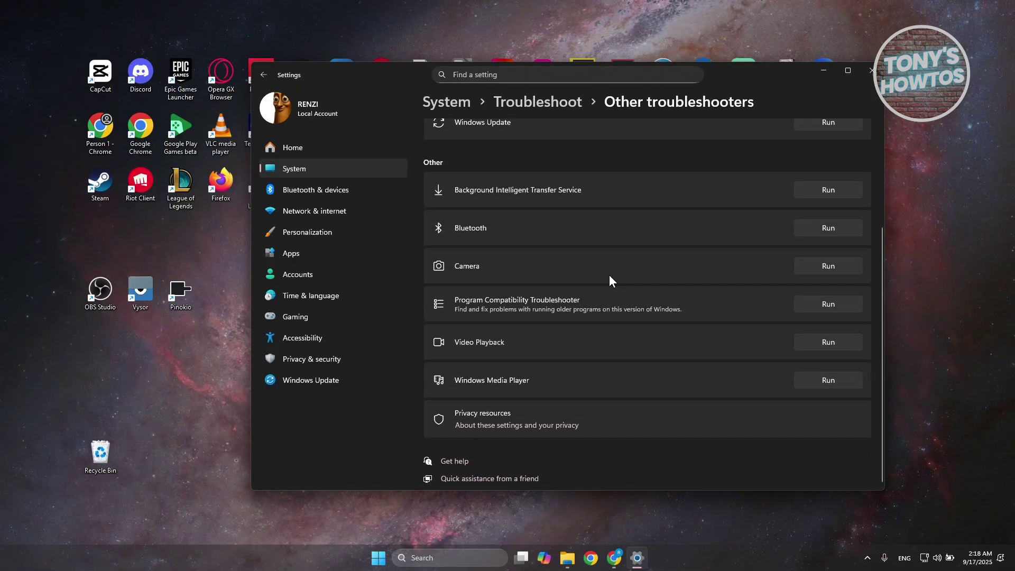
{"action": "scroll", "coordinate": [756, 344], "scroll_direction": "up", "scroll_amount": 3}
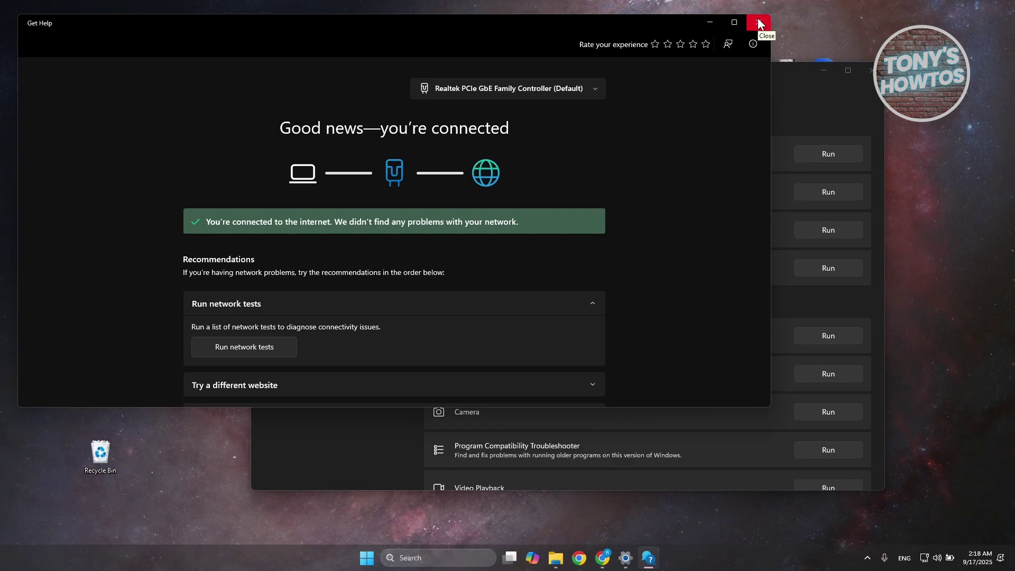
- Switch the Get Help diagnosis from Ethernet to the Realtek Wi-Fi adapter
{"action": "left_click", "coordinate": [590, 89]}
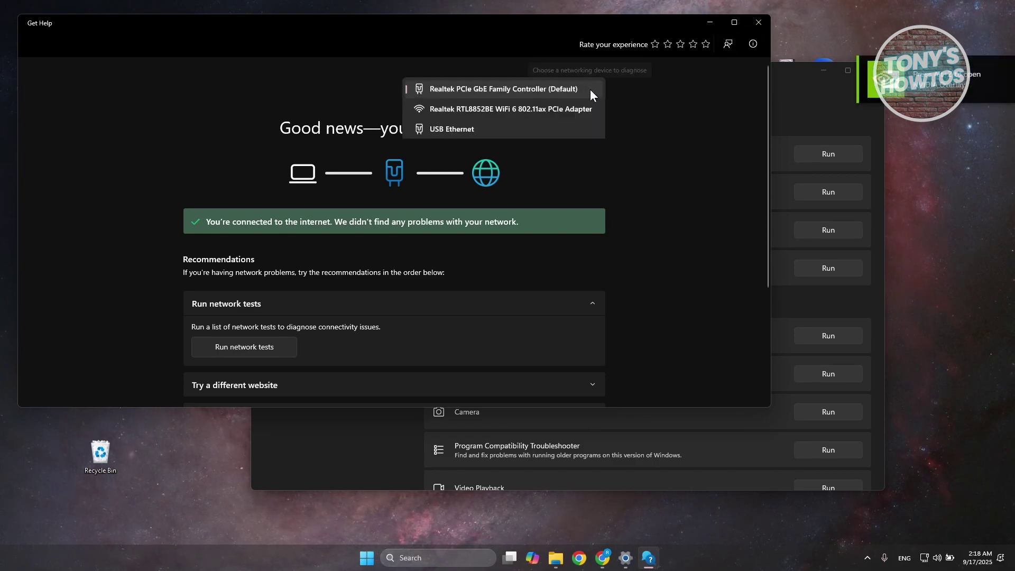
{"action": "left_click", "coordinate": [498, 109]}
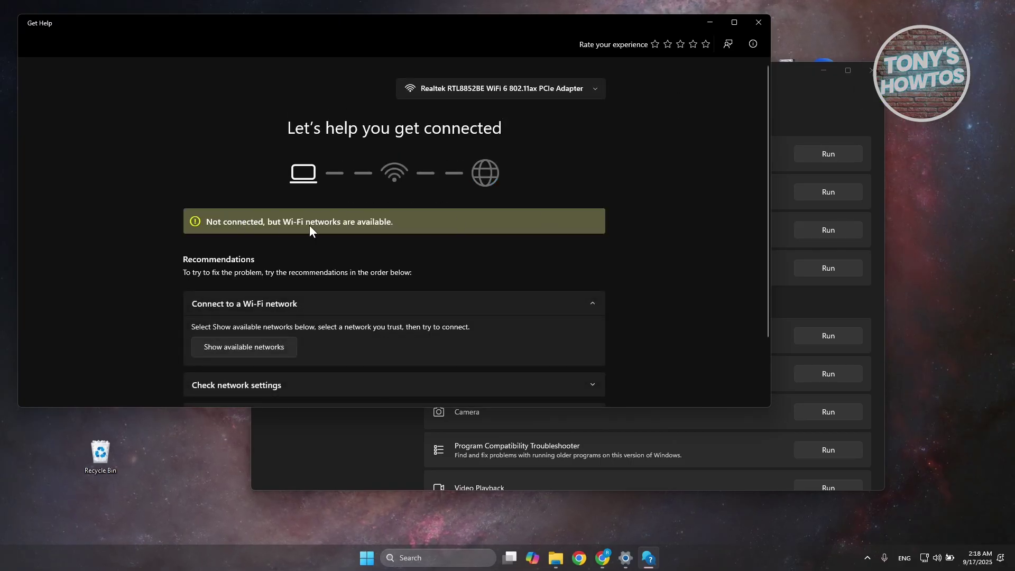
{"action": "scroll", "coordinate": [643, 258], "scroll_direction": "down", "scroll_amount": 2}
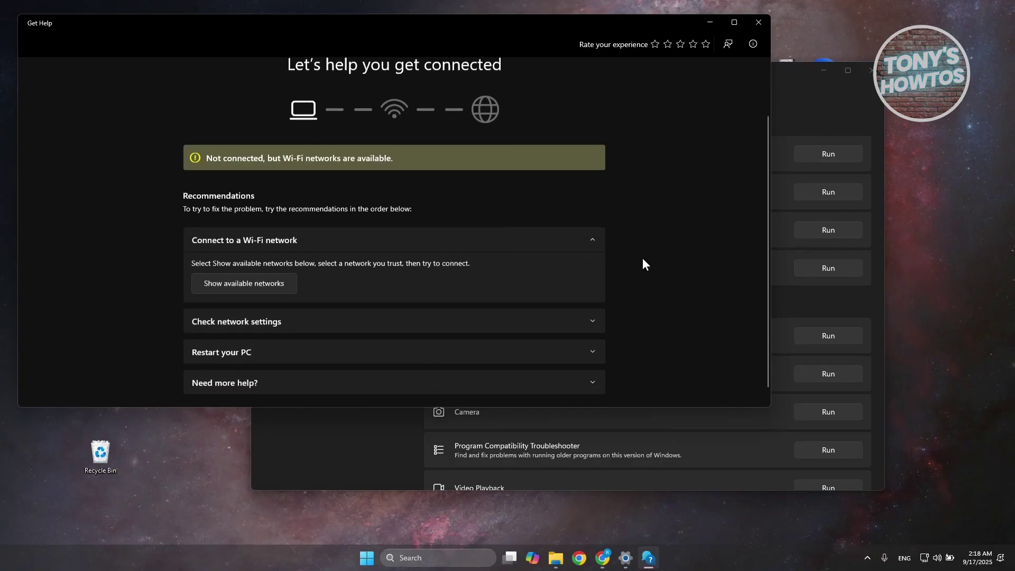
{"action": "scroll", "coordinate": [651, 279], "scroll_direction": "up", "scroll_amount": 2}
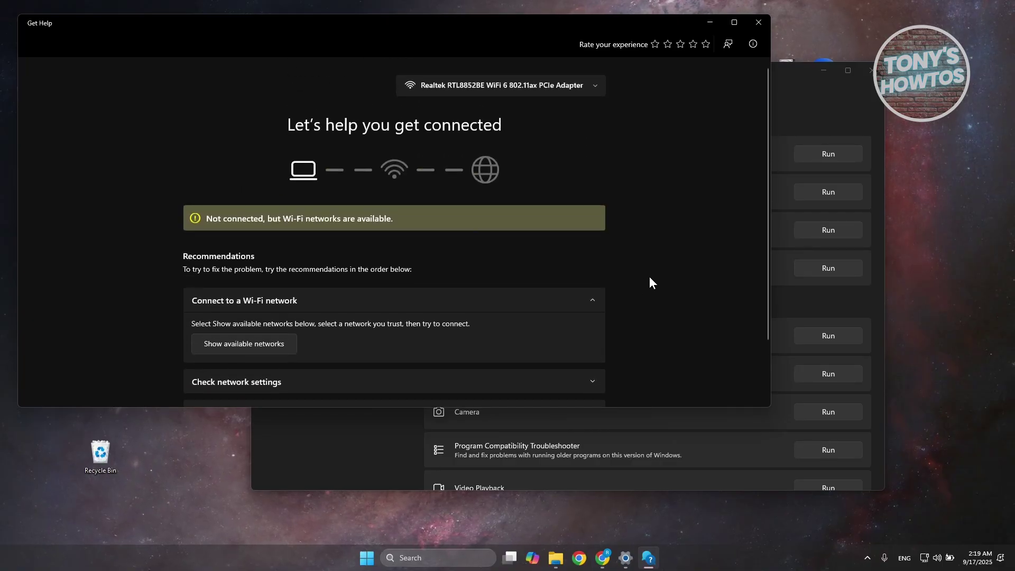
{"action": "scroll", "coordinate": [678, 293], "scroll_direction": "down", "scroll_amount": 2}
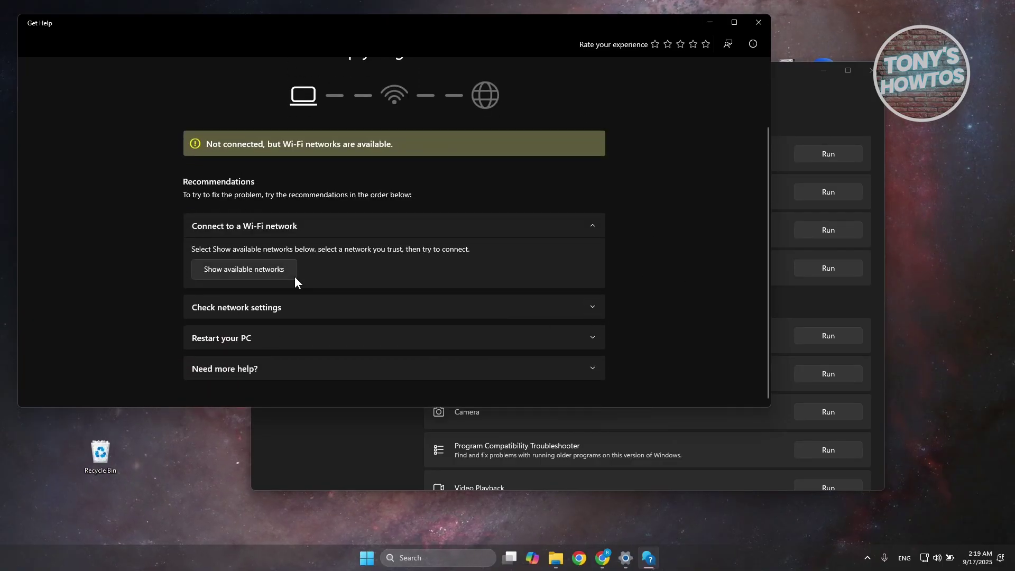
- Expand the Check network settings and Restart your PC recommendations, then close Get Help
{"action": "left_click", "coordinate": [306, 312]}
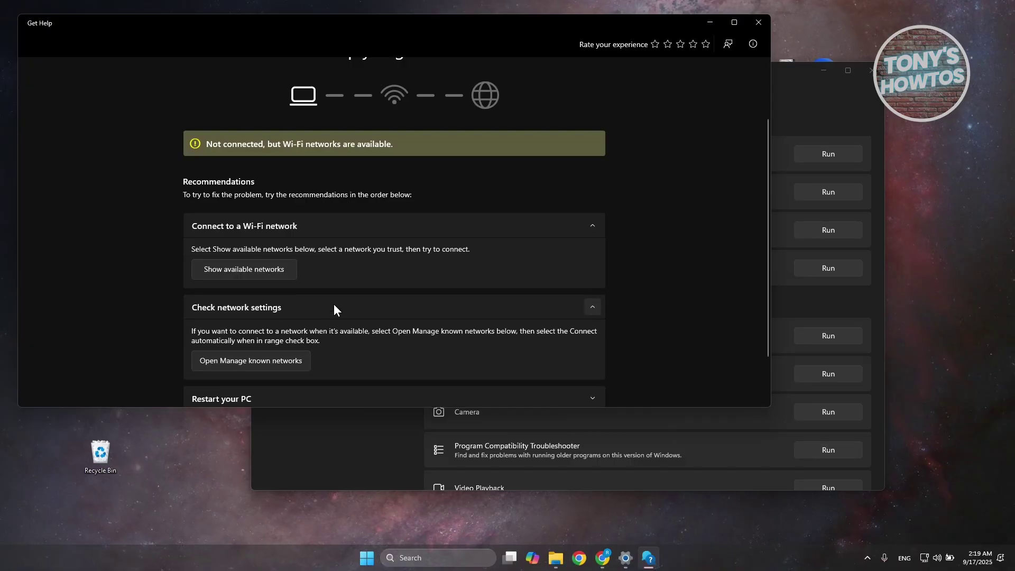
{"action": "scroll", "coordinate": [371, 301], "scroll_direction": "down", "scroll_amount": 2}
{"action": "left_click", "coordinate": [317, 332]}
{"action": "scroll", "coordinate": [371, 328], "scroll_direction": "down", "scroll_amount": 1}
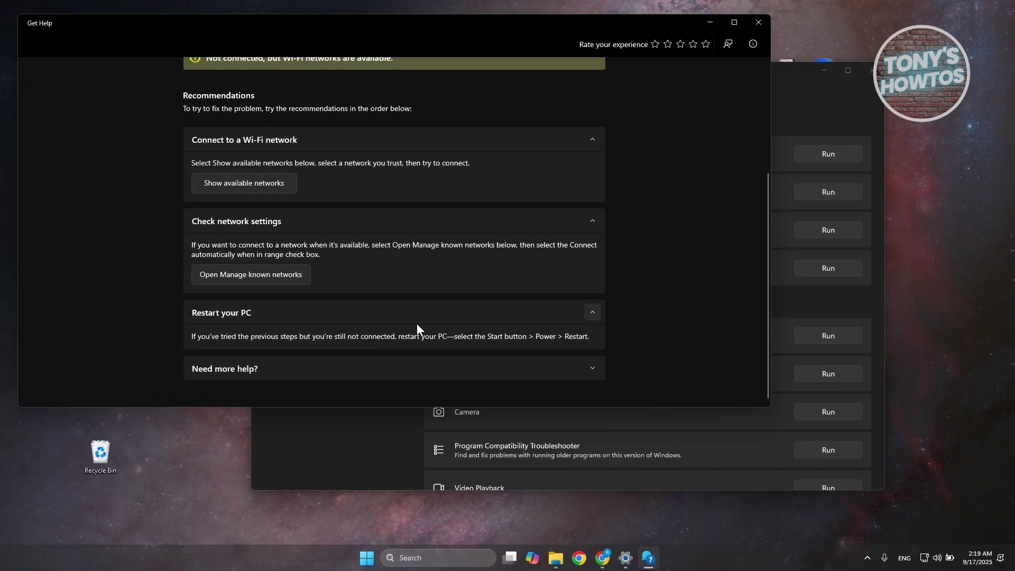
{"action": "scroll", "coordinate": [558, 269], "scroll_direction": "up", "scroll_amount": 3}
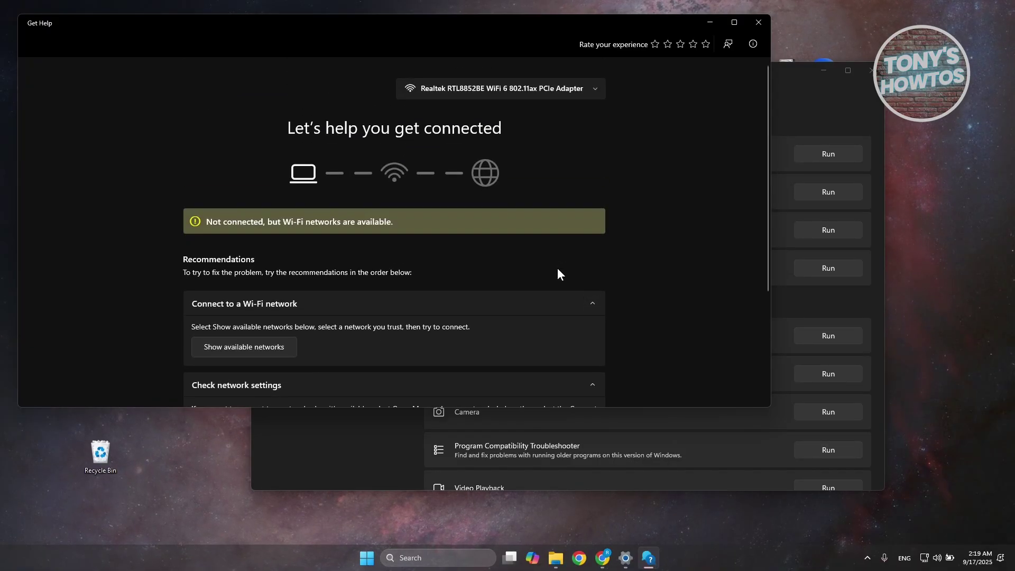
{"action": "left_click", "coordinate": [758, 22]}
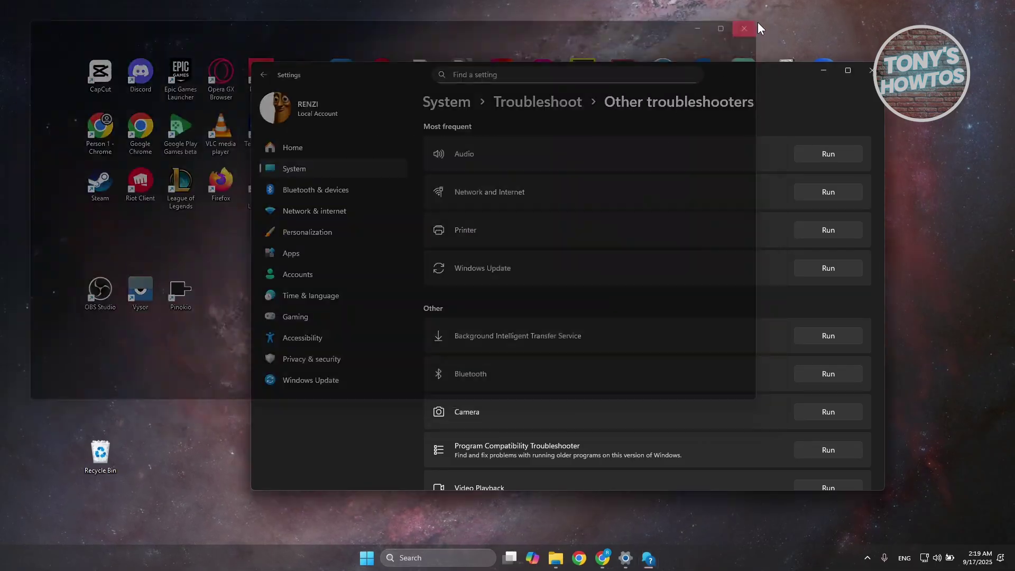